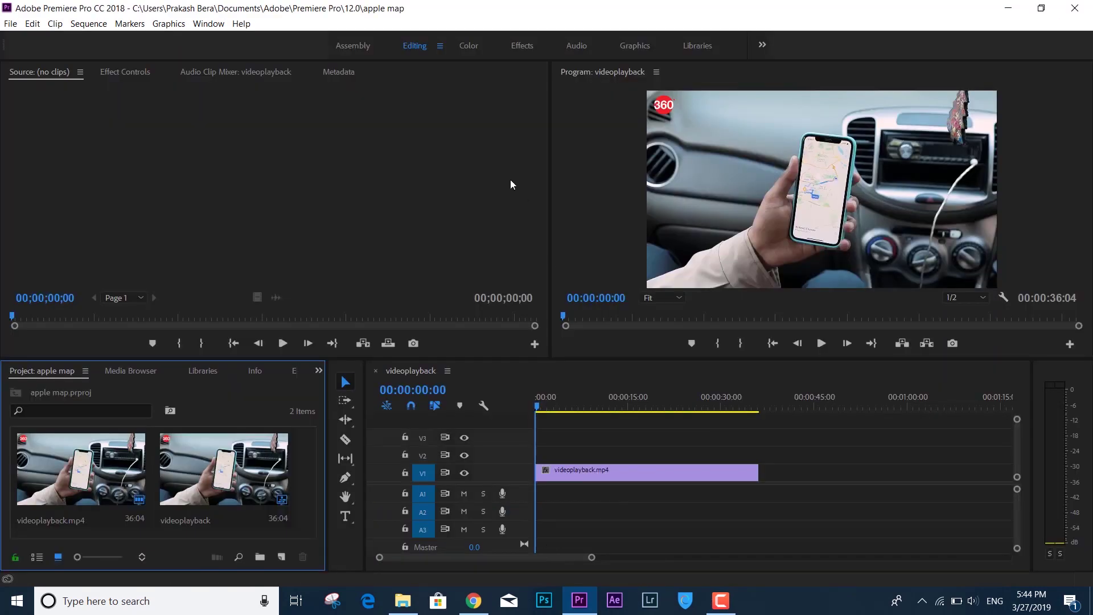
Scrub the playhead through the videoplayback clip in the apple map project's timeline.
mouse_move(580, 408)
left_mouse_down()
mouse_move(644, 413)
mouse_move(588, 407)
left_mouse_up()
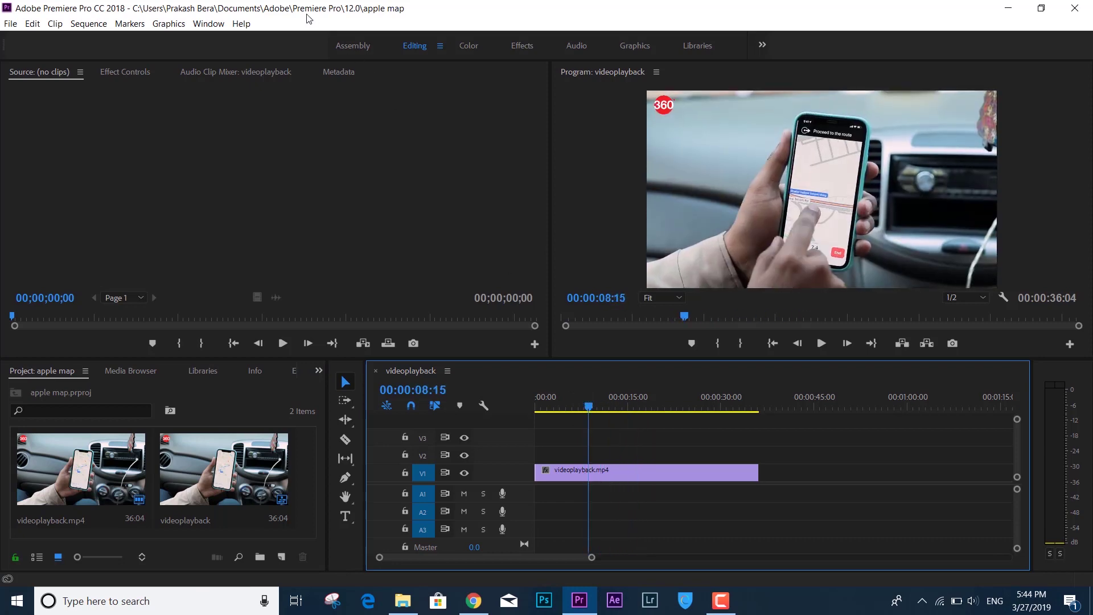
Choose Window > Essential Graphics, which crashes Premiere, then select the folder path in Chrome's forum reply.
left_click(208, 23)
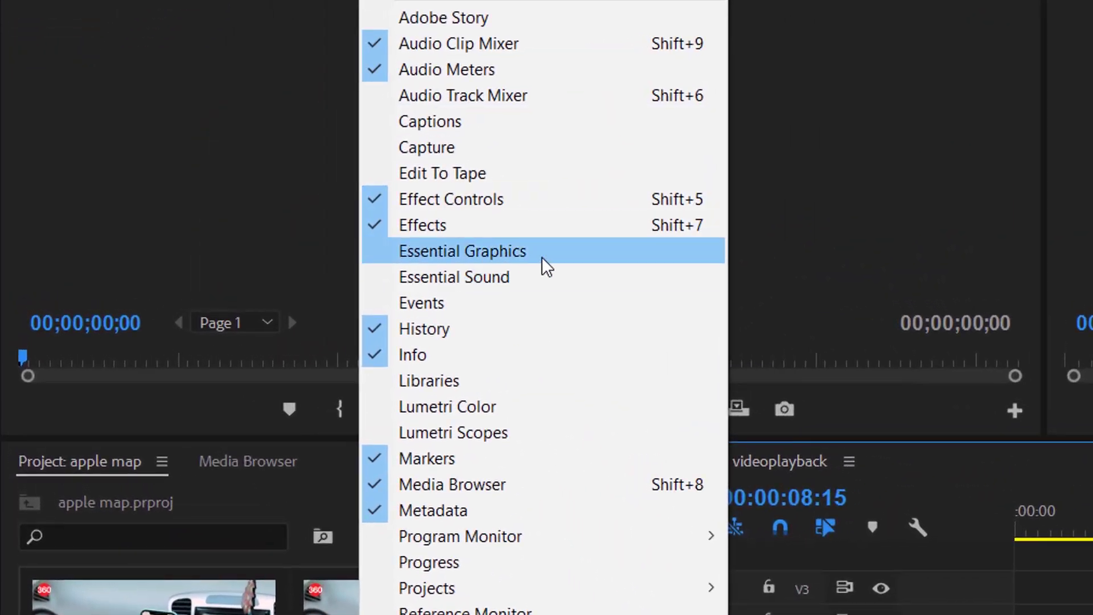
left_click(542, 256)
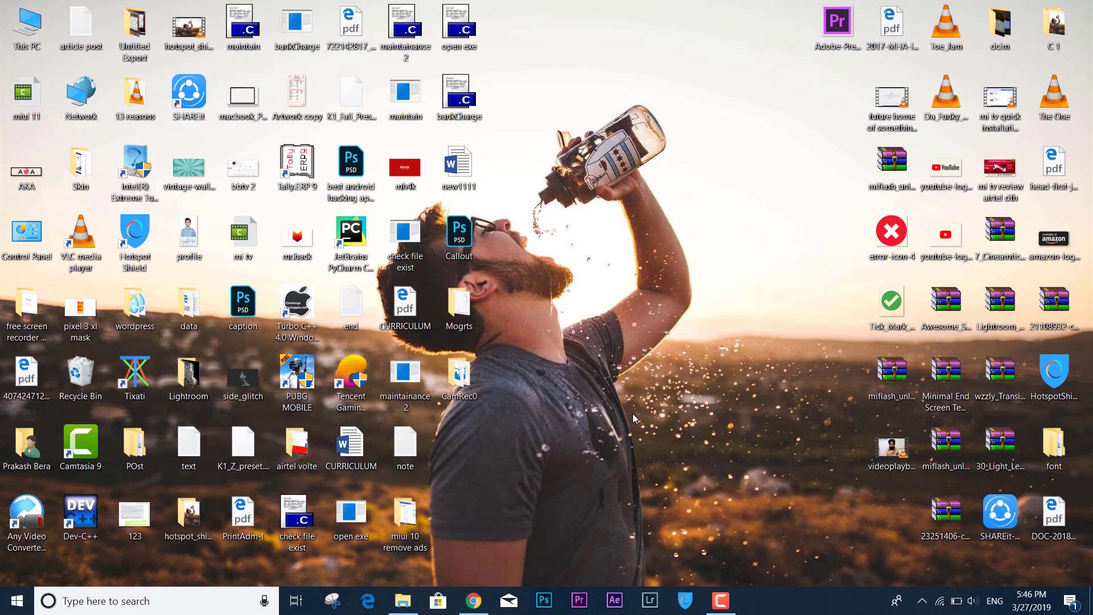
left_click(467, 608)
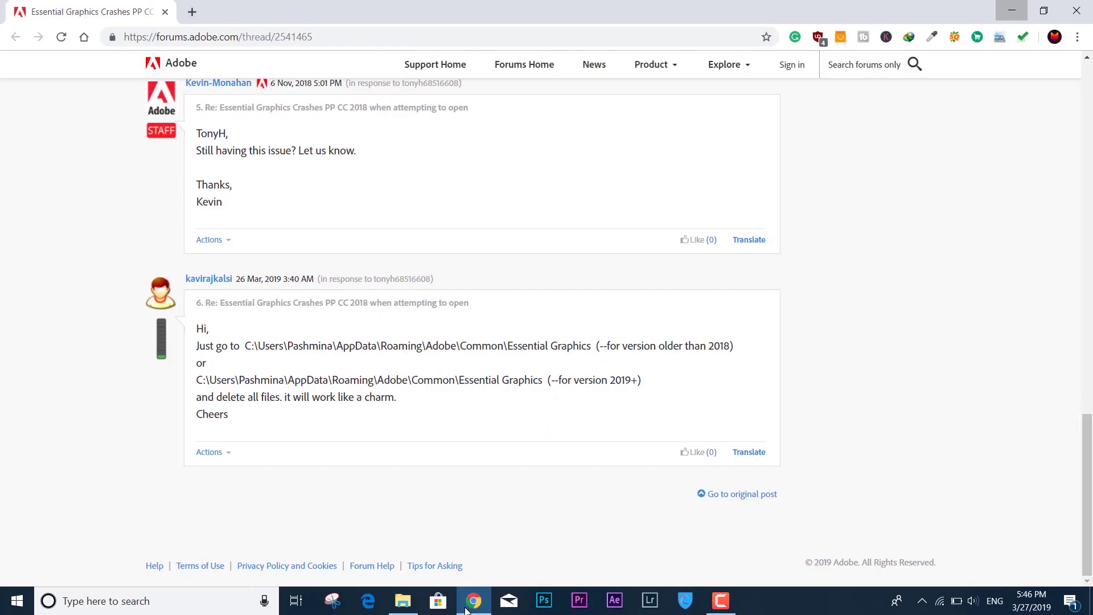
left_click_drag(244, 346, 739, 349)
In File Explorer, go to Local Disk (C:) > Users and open the user's profile folder.
left_click(261, 346)
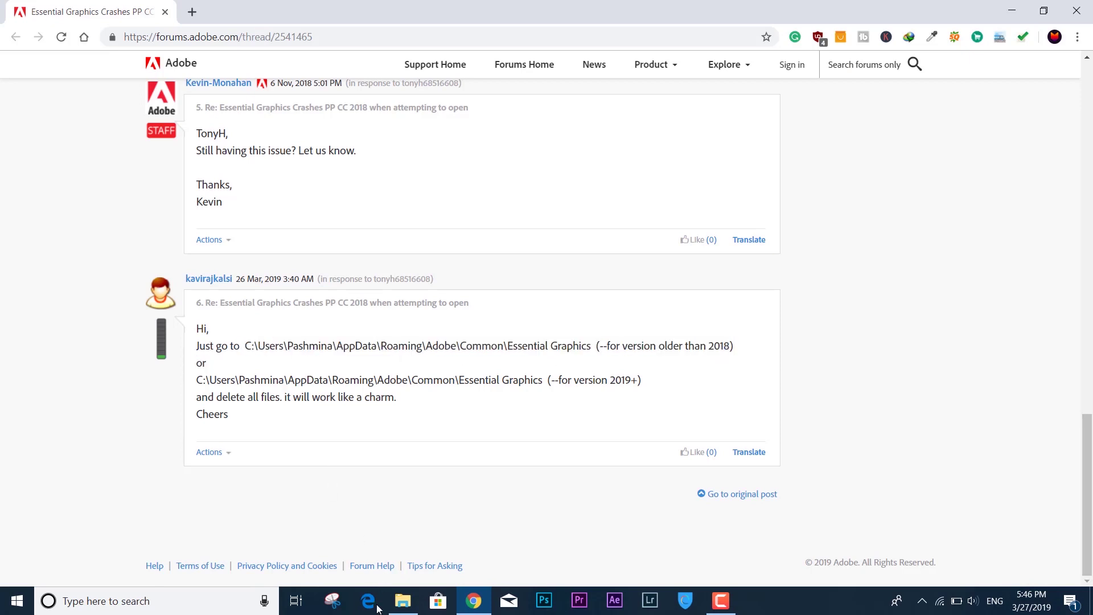
left_click(403, 601)
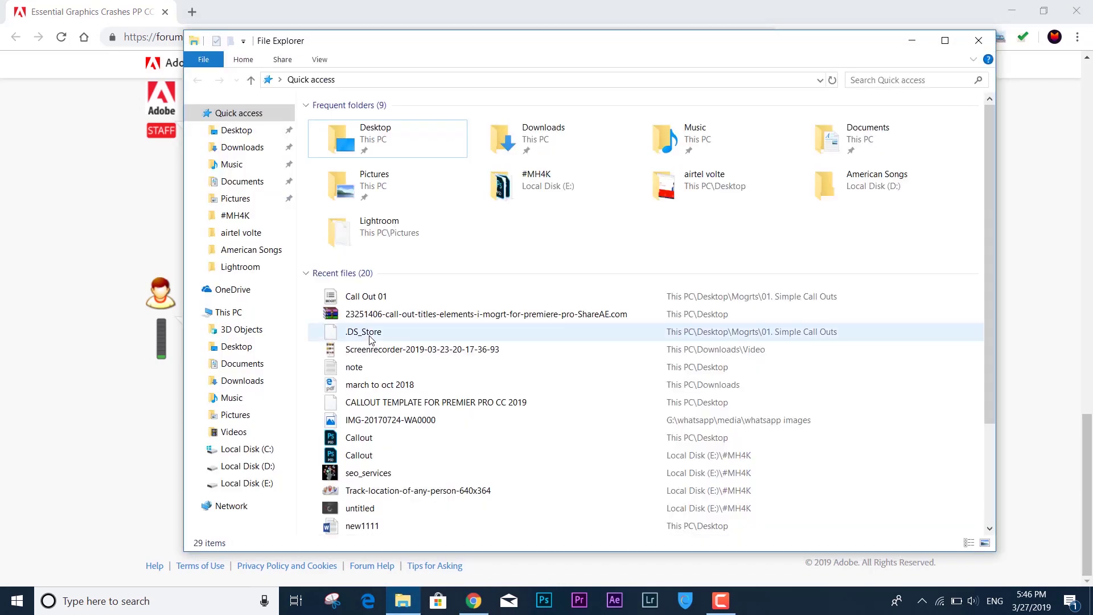
left_click(242, 449)
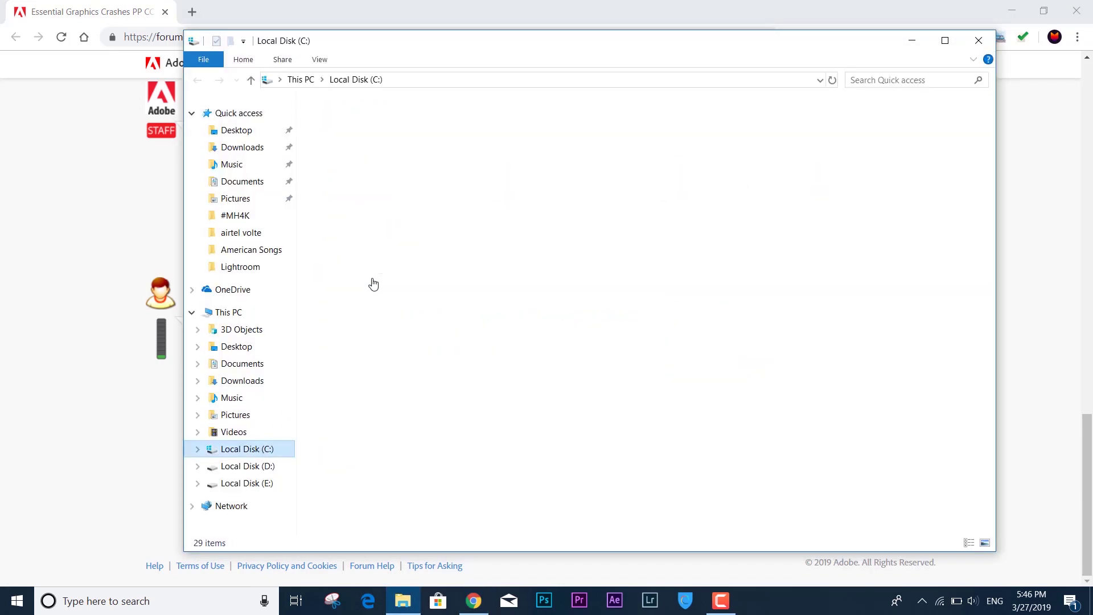
left_click(367, 263)
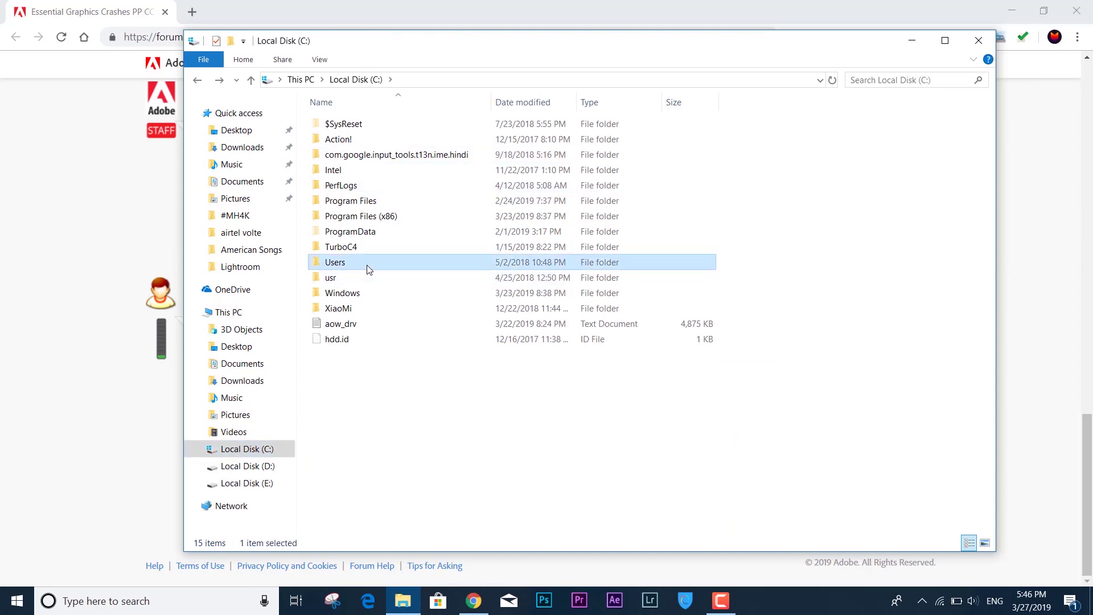
double_click(367, 267)
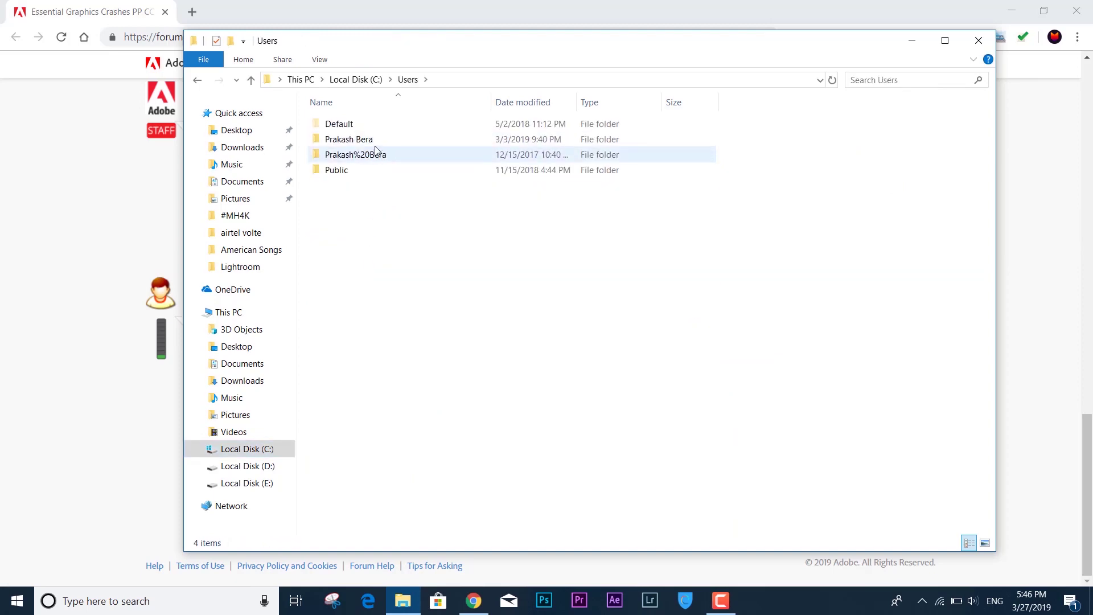
double_click(371, 142)
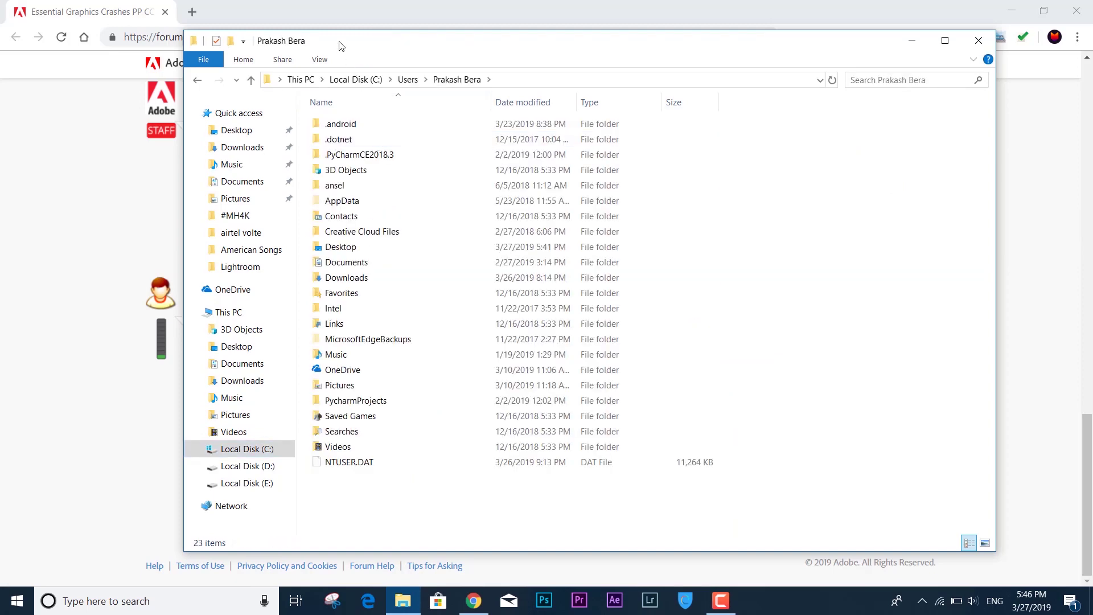
left_click_drag(339, 45, 645, 36)
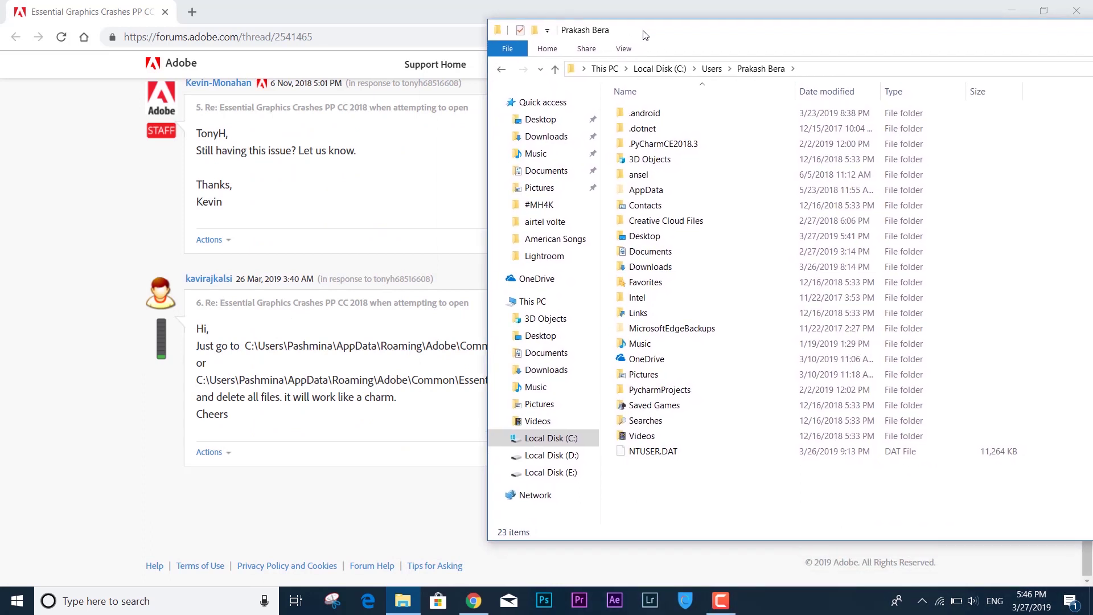
Append \AppData to the folder path in the address bar to open AppData.
left_click(815, 70)
left_click(815, 69)
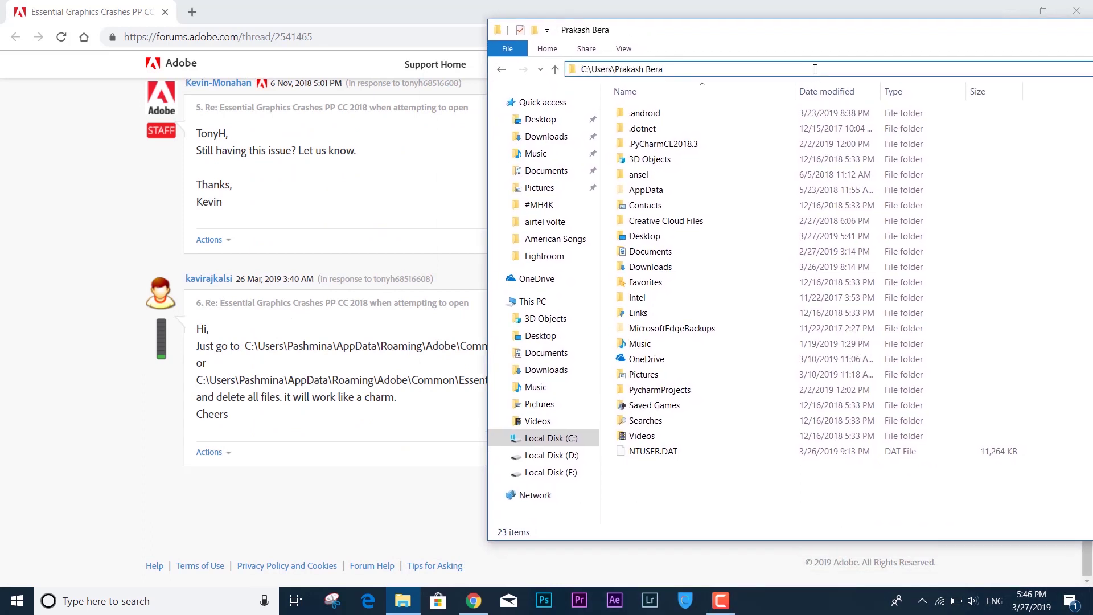
type("\\")
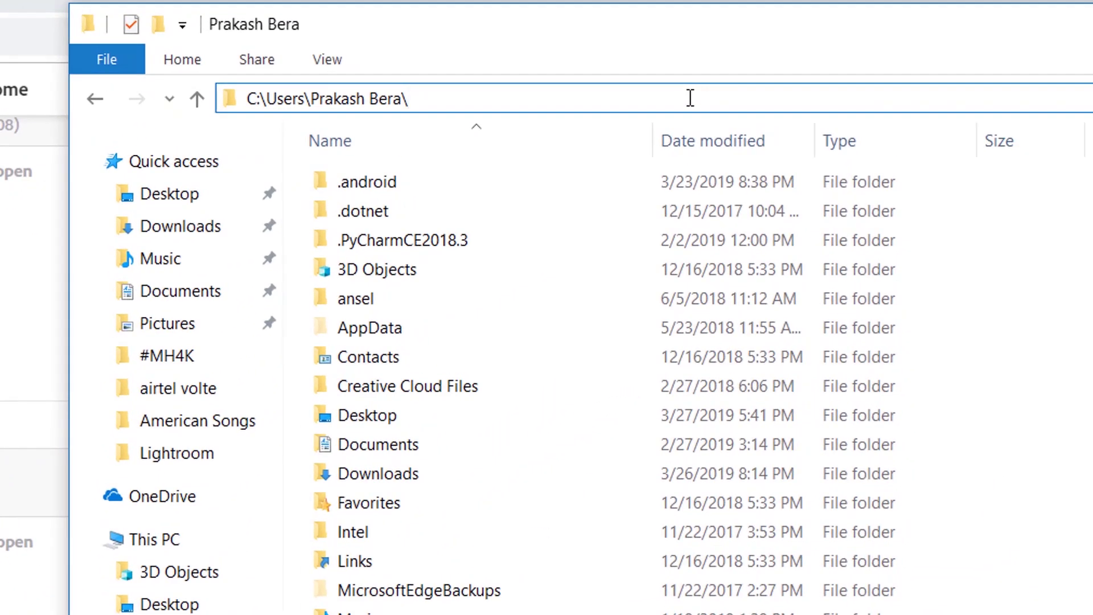
type("AppData")
key("Return")
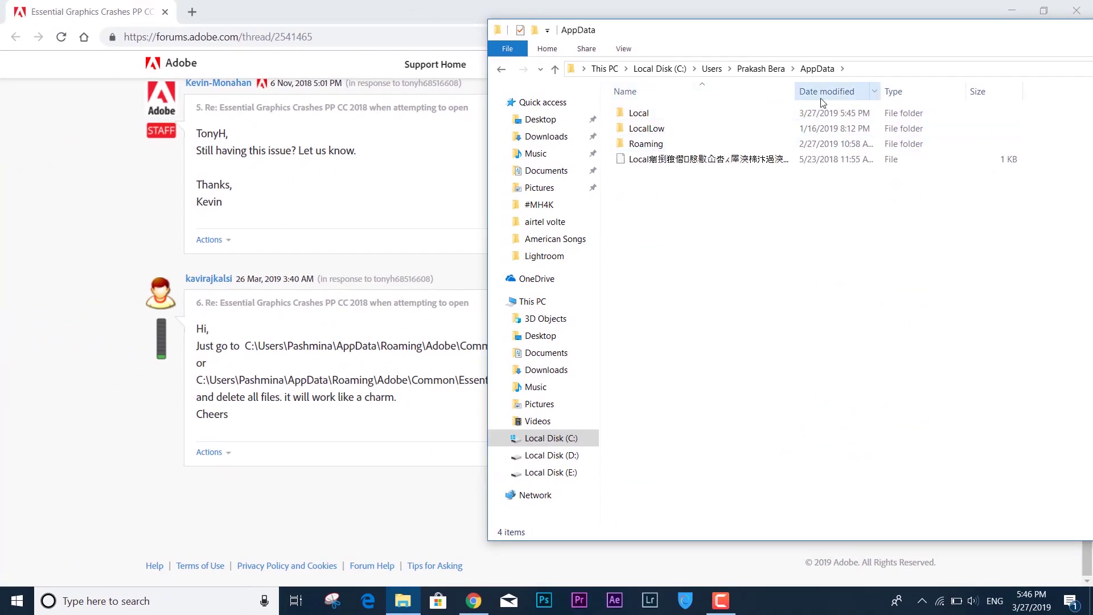
Go to Roaming > Adobe > Common, keeping the forum page visible.
double_click(648, 145)
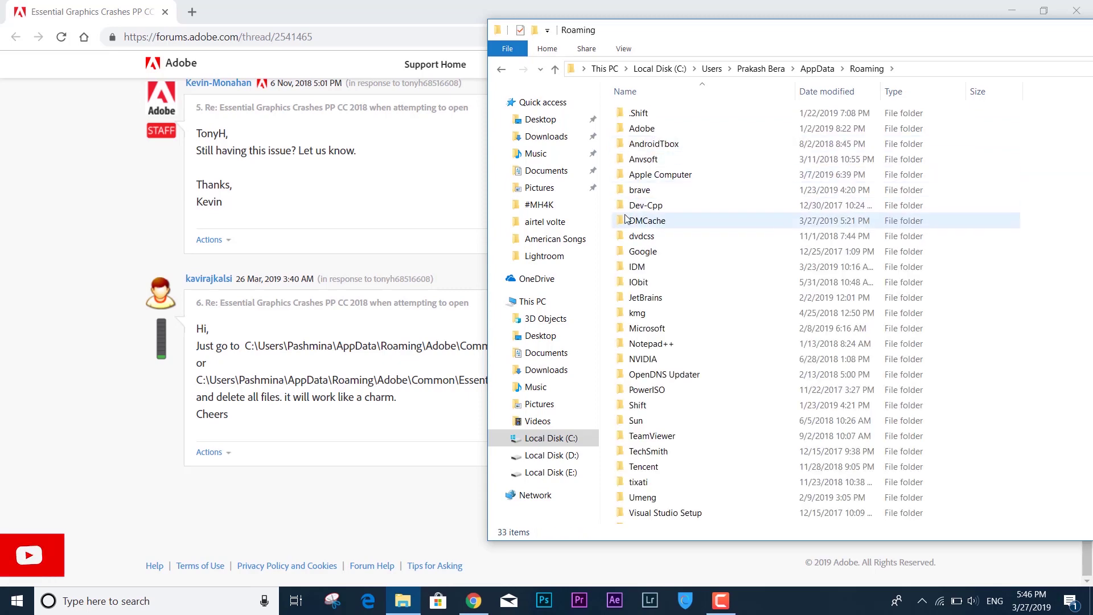
double_click(649, 128)
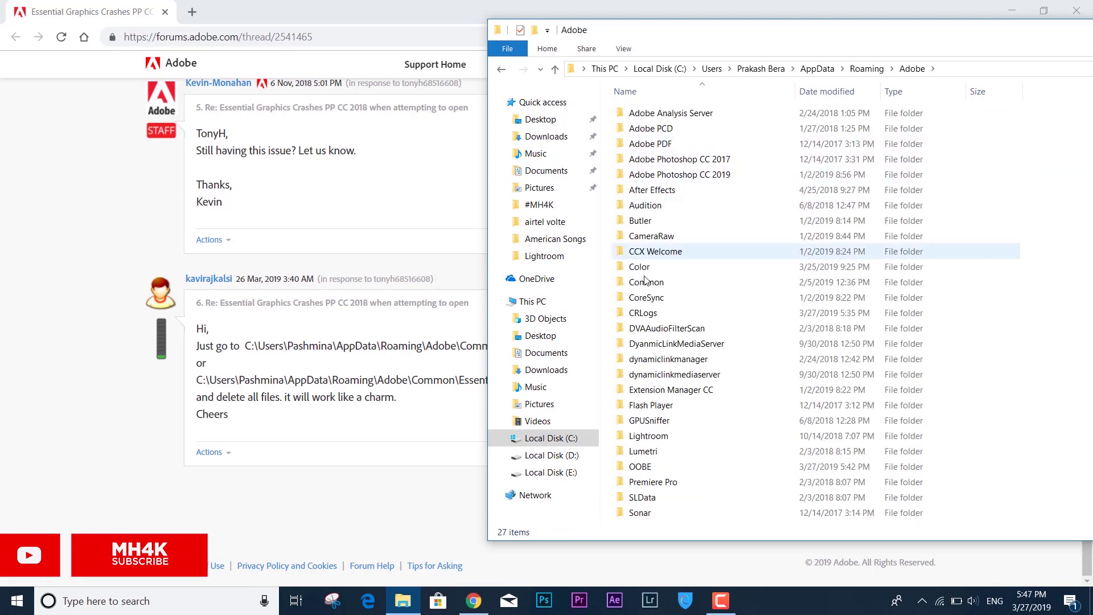
double_click(647, 287)
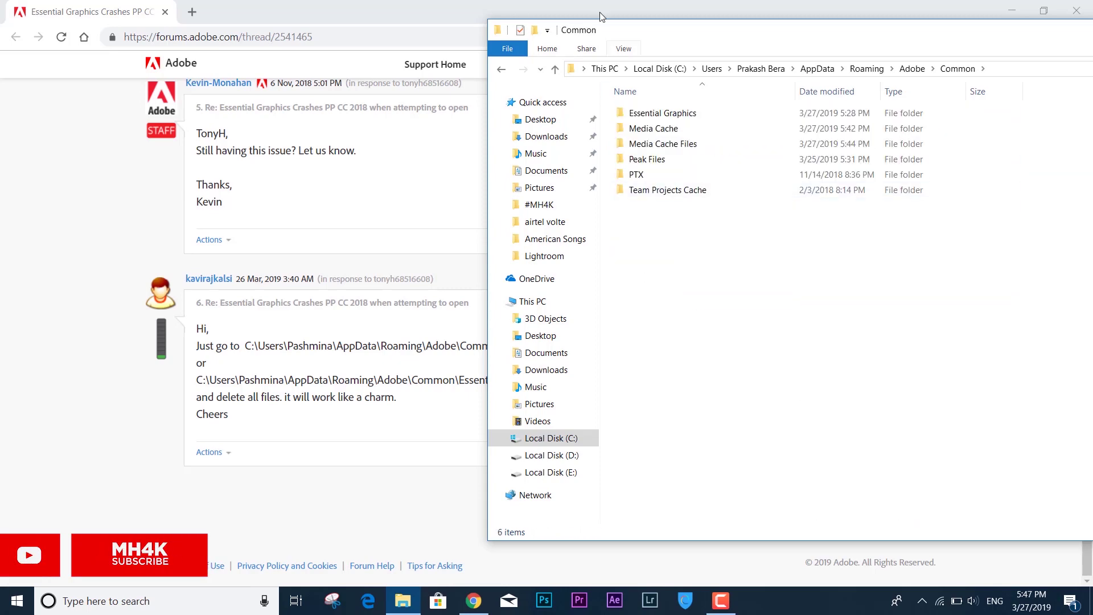
left_click_drag(678, 27, 767, 72)
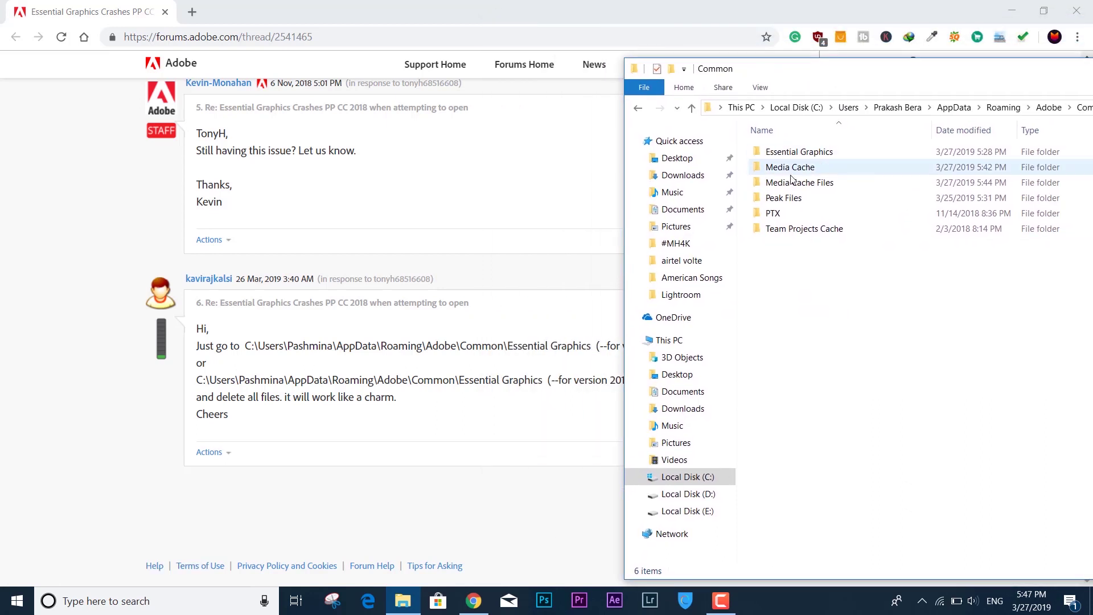
Open the Essential Graphics folder and delete all of its cached template items.
double_click(783, 152)
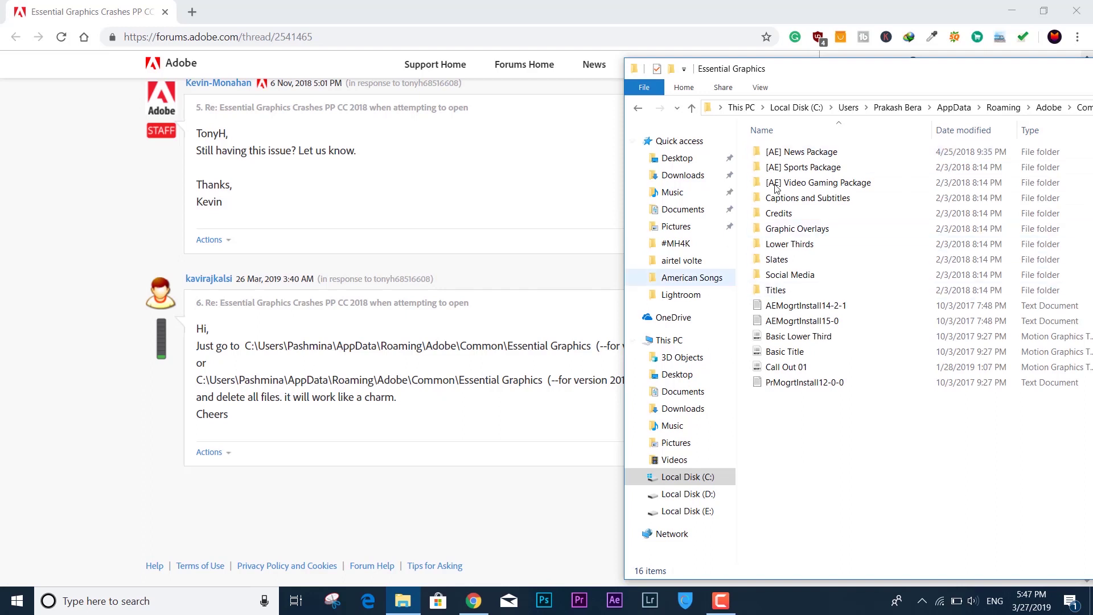
left_click_drag(823, 436, 776, 146)
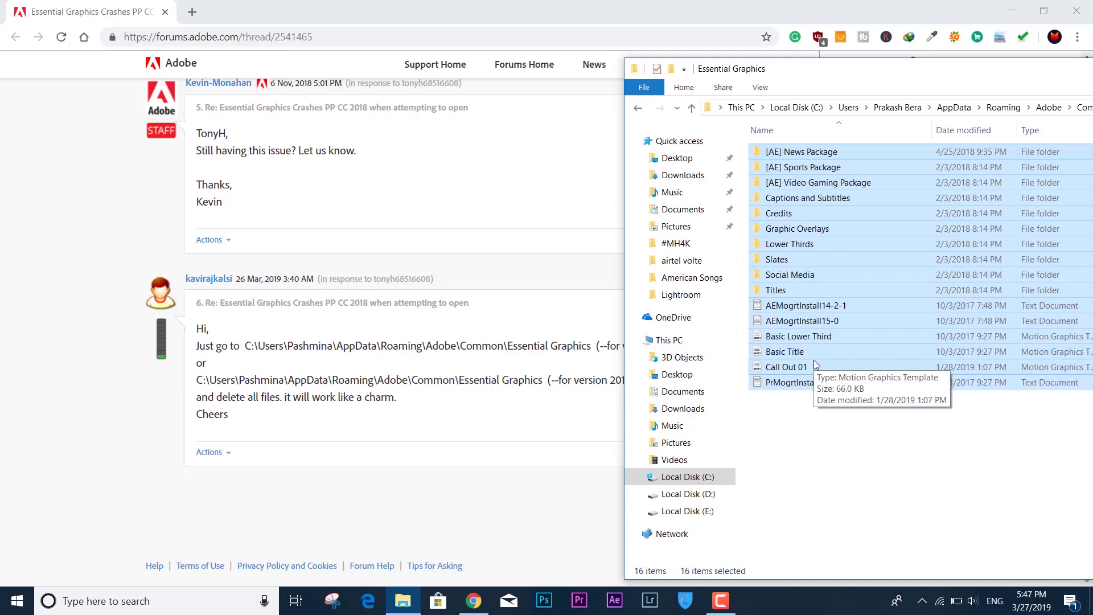
key("Delete")
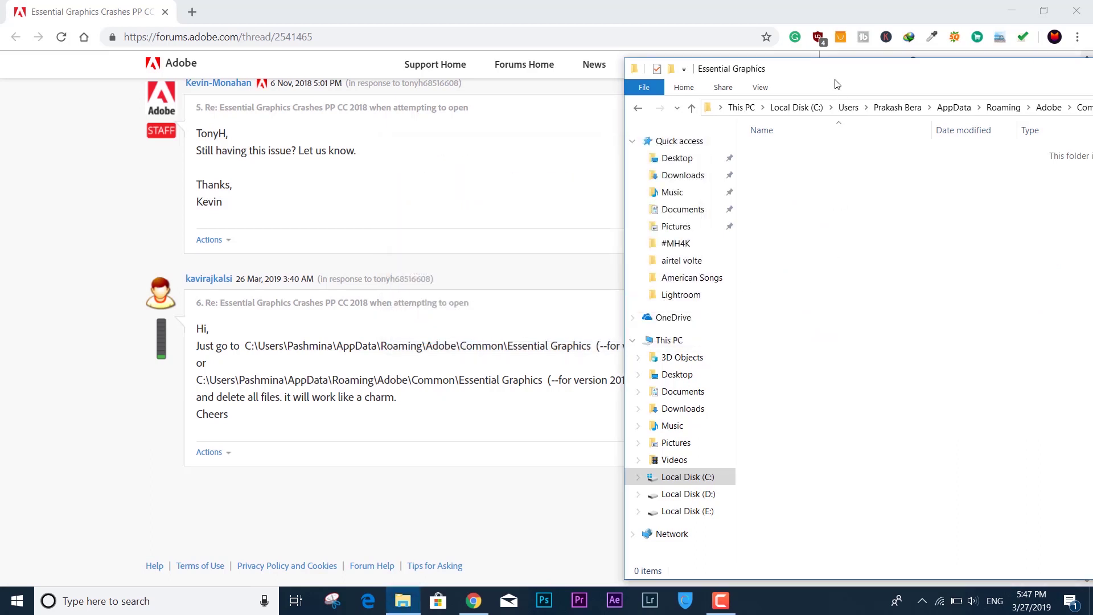
left_click_drag(833, 80, 599, 69)
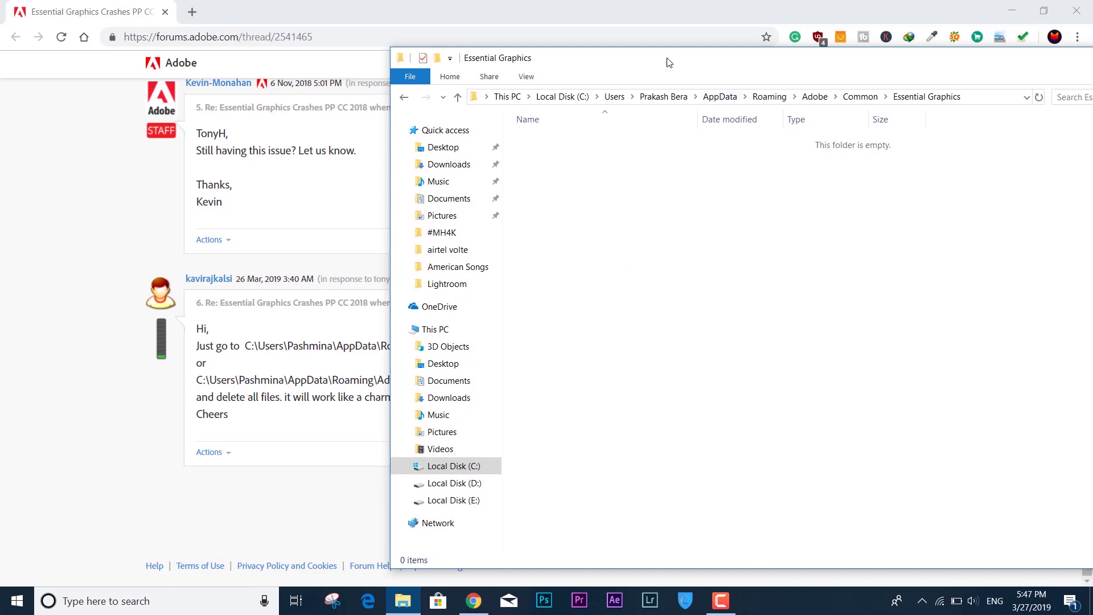
left_click_drag(735, 68, 524, 65)
Minimize Explorer, highlight the 2019+ folder path in the forum reply, then minimize Chrome.
left_click(908, 54)
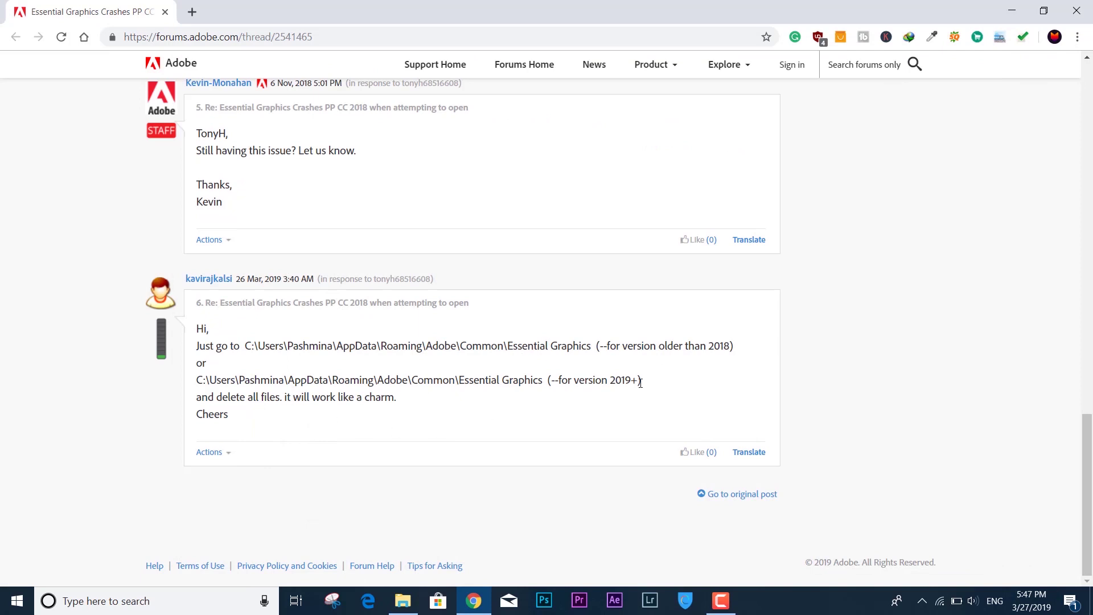
left_click_drag(639, 380, 555, 381)
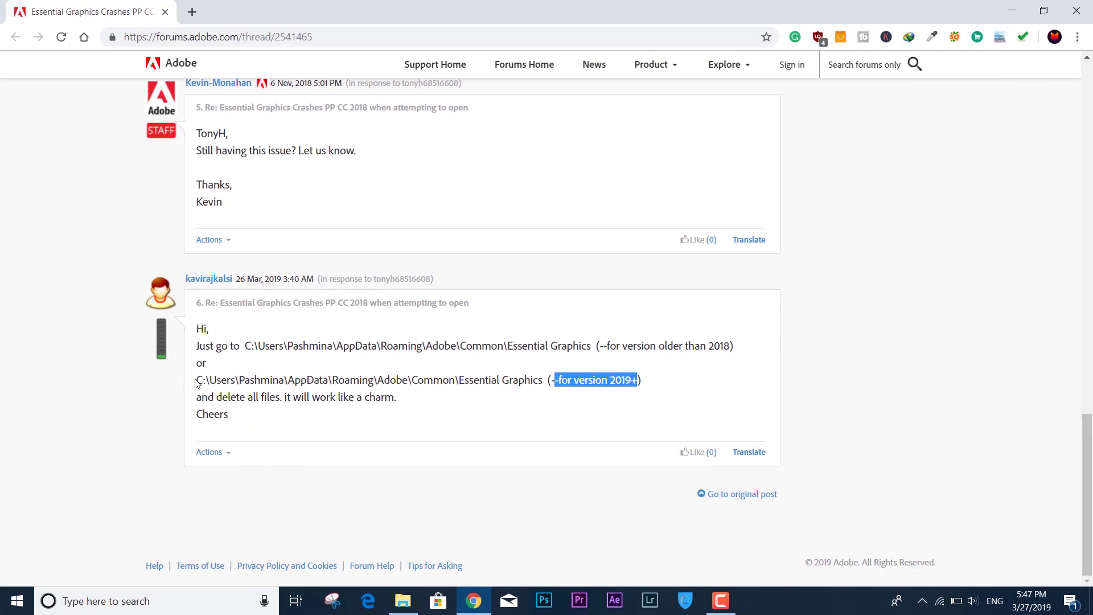
left_click_drag(196, 382, 482, 379)
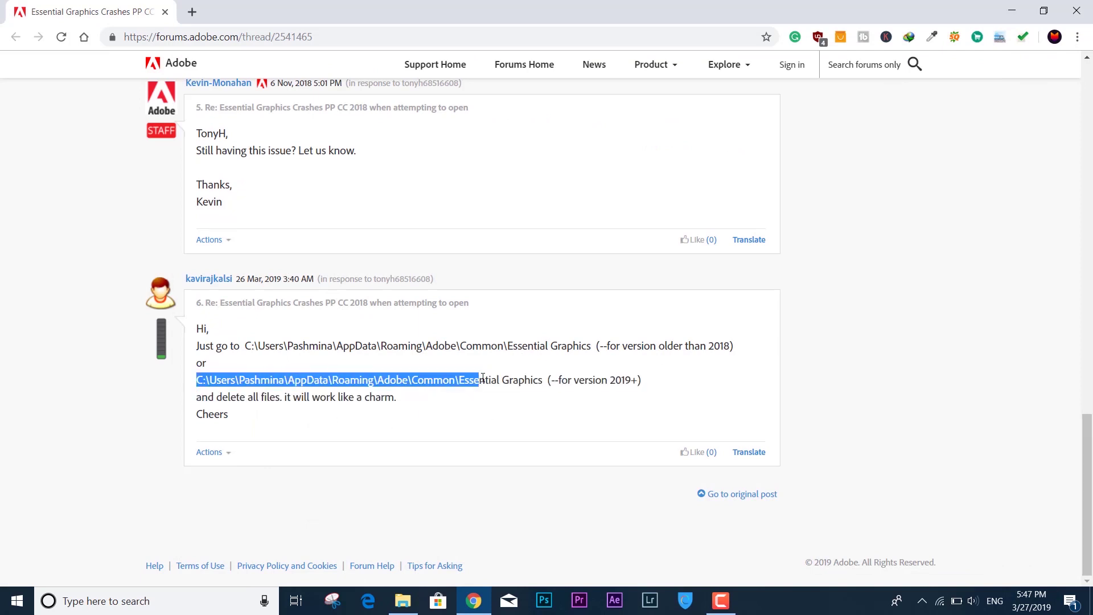
left_click(322, 348)
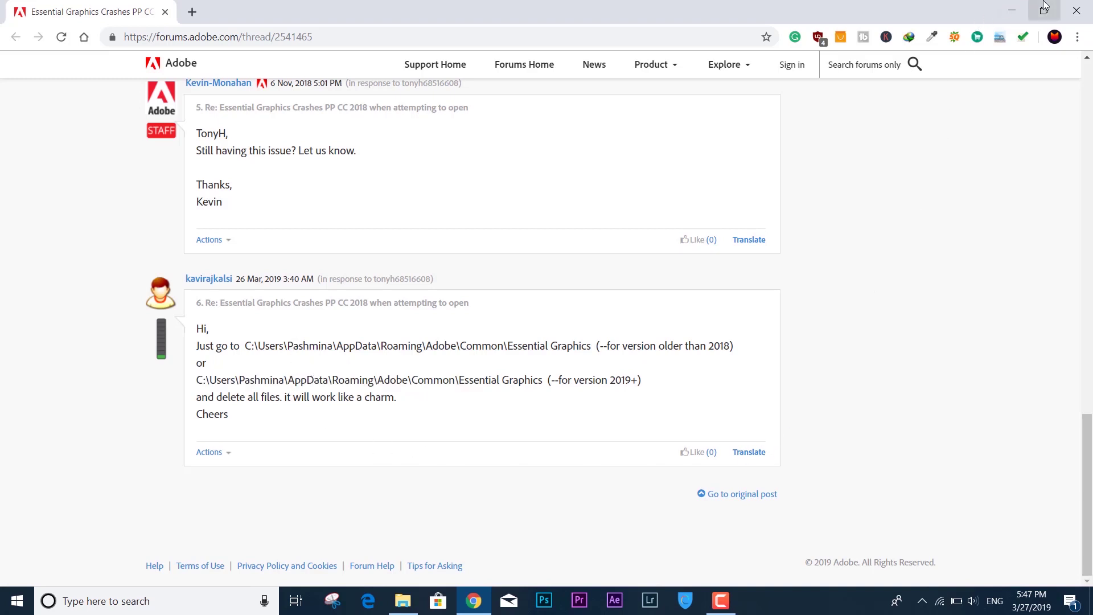
left_click(1012, 8)
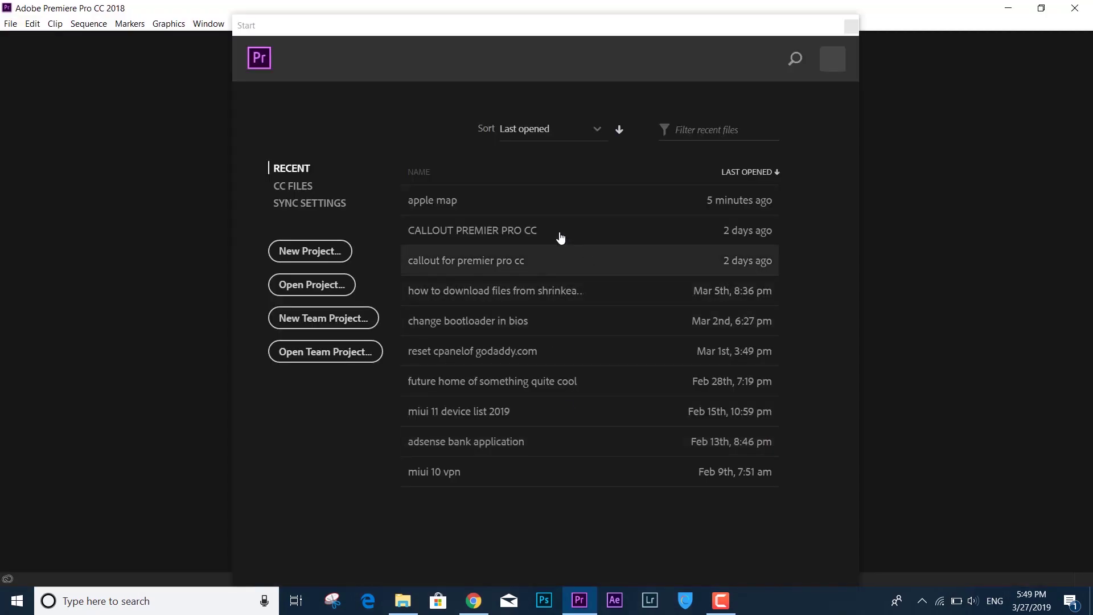
Reopen the apple map project from the Start screen and move the playhead to 00:00:18:20.
left_click(446, 206)
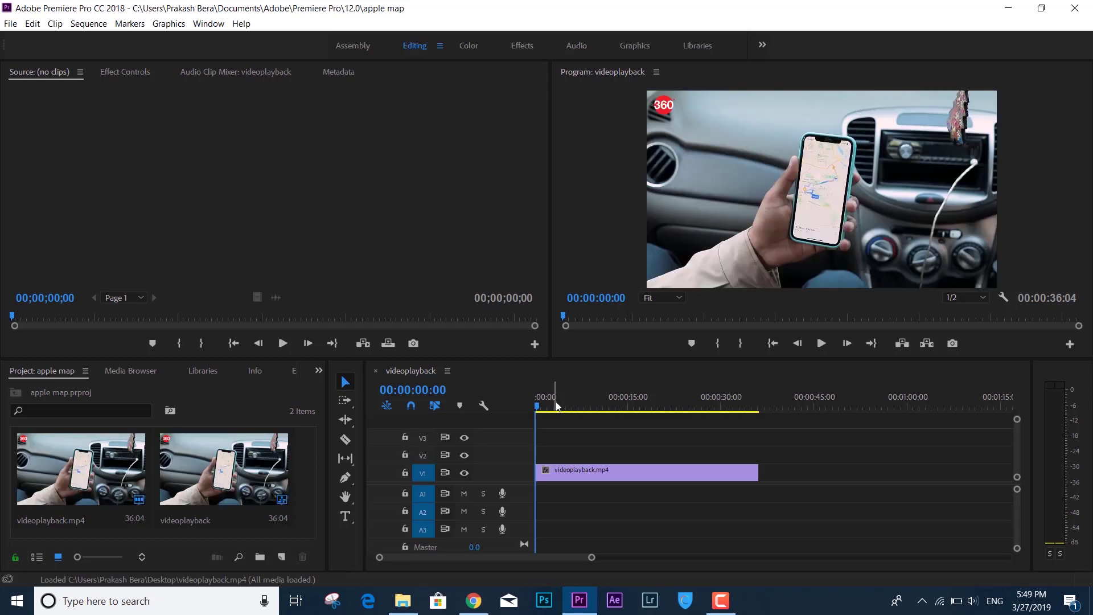
left_click_drag(675, 399, 597, 404)
Show Essential Graphics, place the Basic Title template on track V2, and select that clip.
left_click(208, 24)
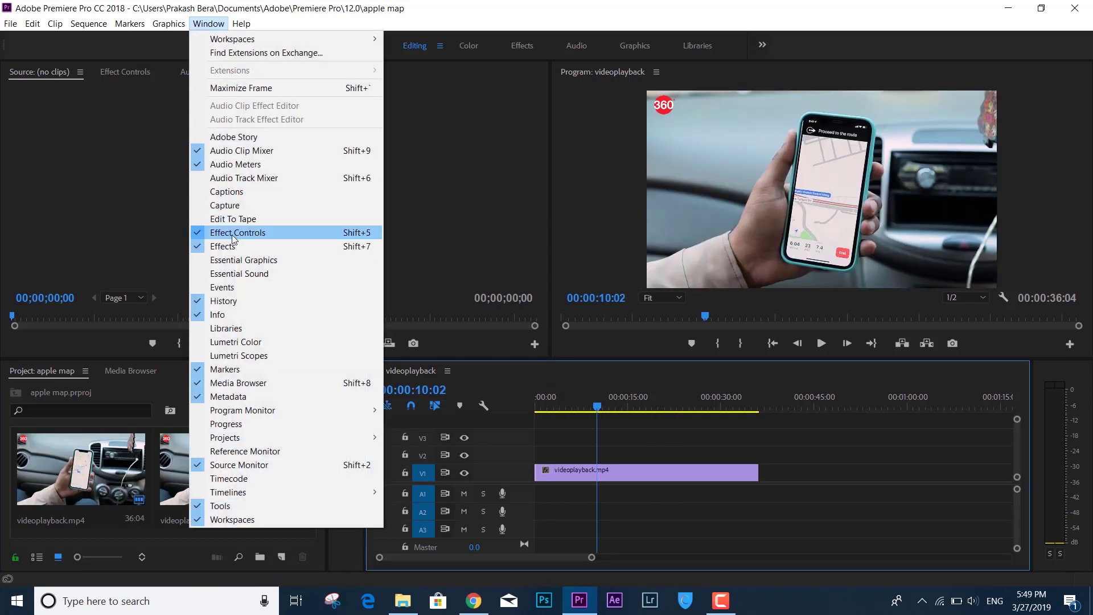
left_click(237, 261)
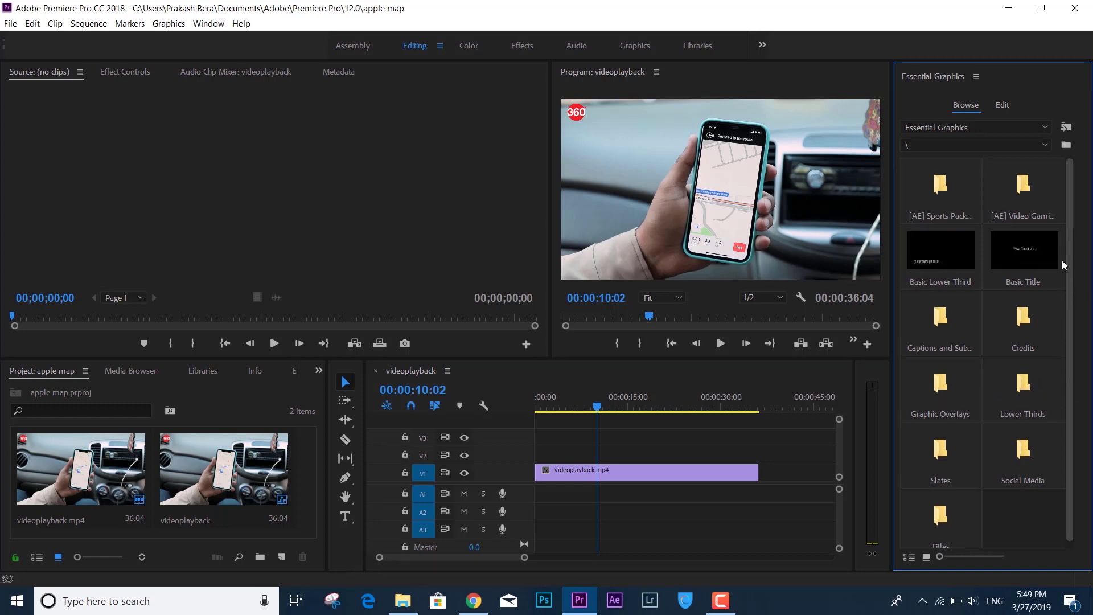
scroll(1061, 285, "down", 1)
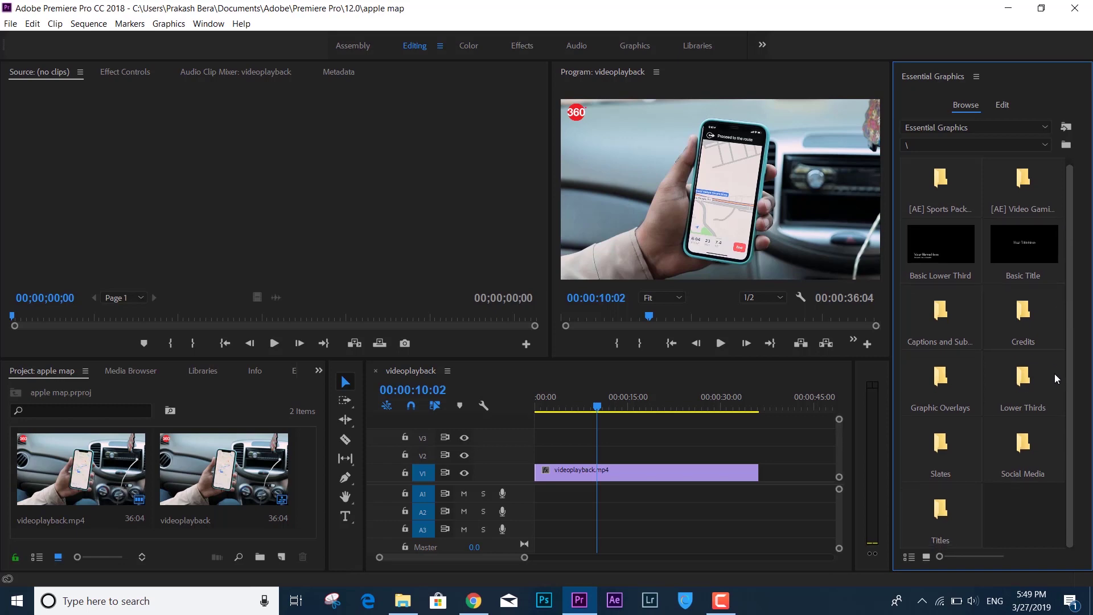
left_click(1028, 246)
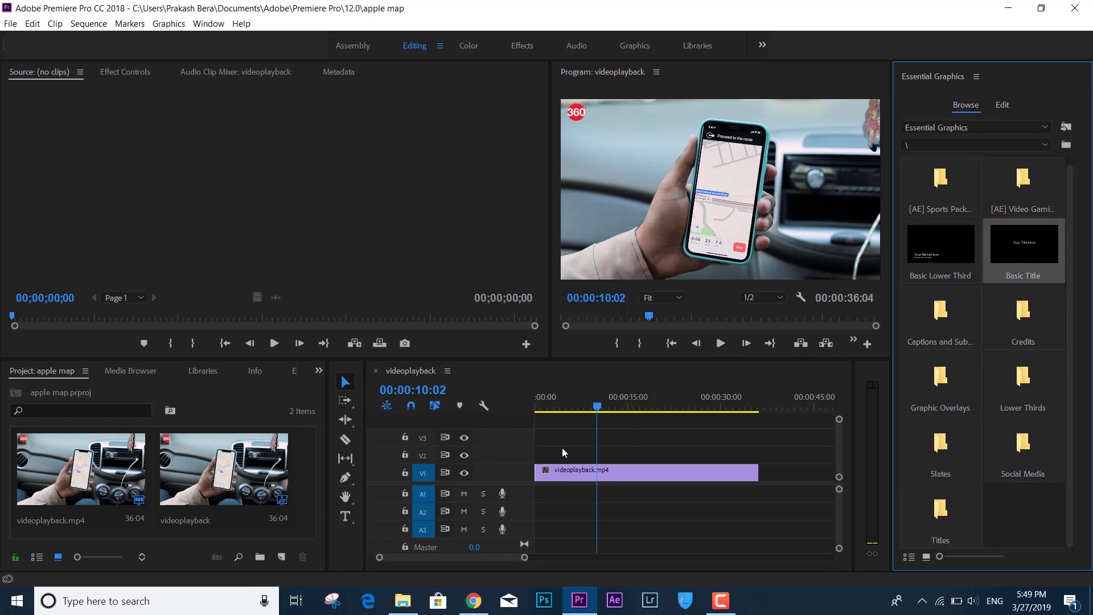
left_click_drag(561, 449, 555, 457)
mouse_move(561, 410)
left_mouse_down()
mouse_move(585, 413)
mouse_move(571, 412)
left_mouse_up()
left_click(575, 454)
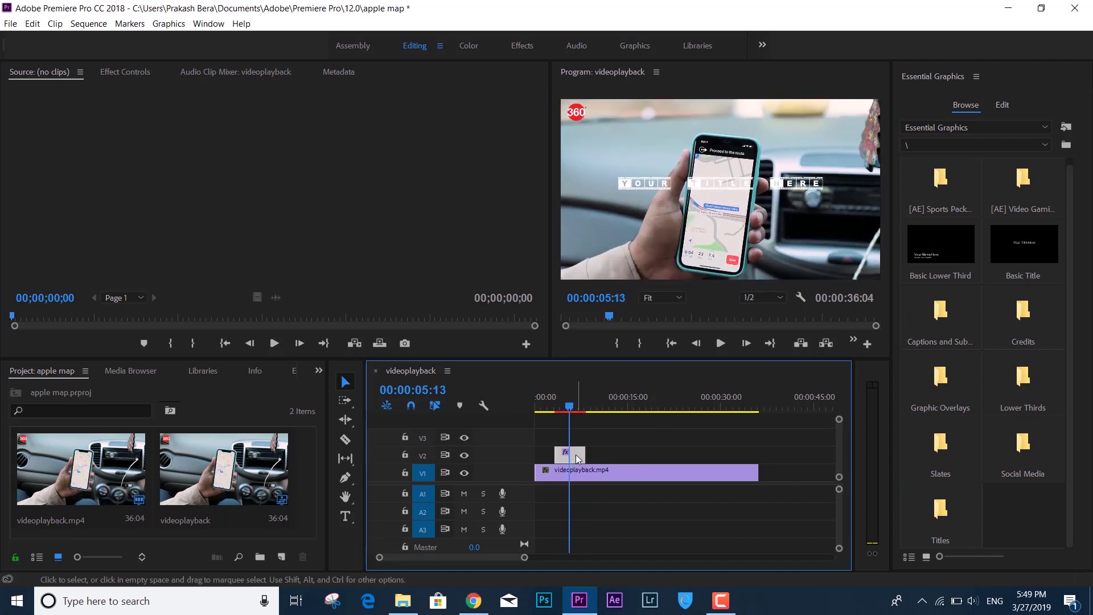
Delete the Basic Title clip from V2 and open the Lower Thirds folder under Browse.
key("Delete")
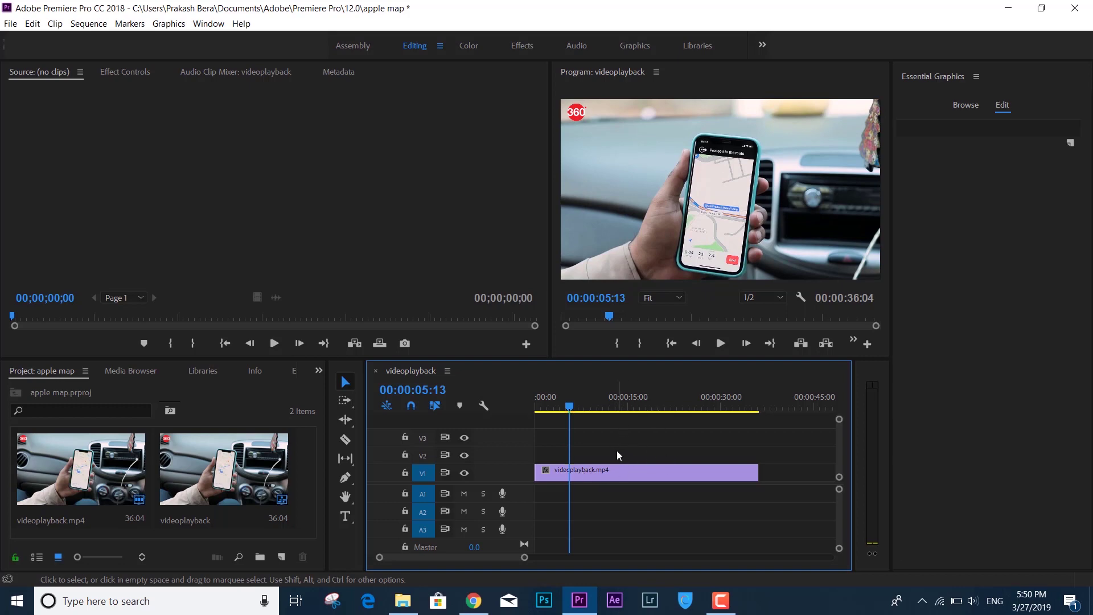
left_click(958, 107)
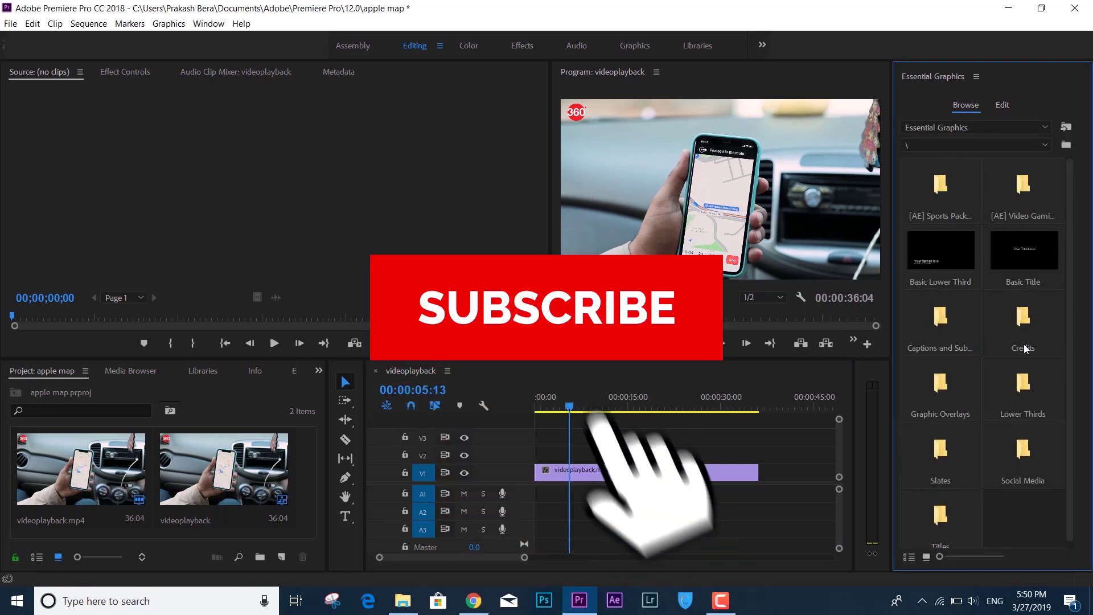
double_click(1005, 407)
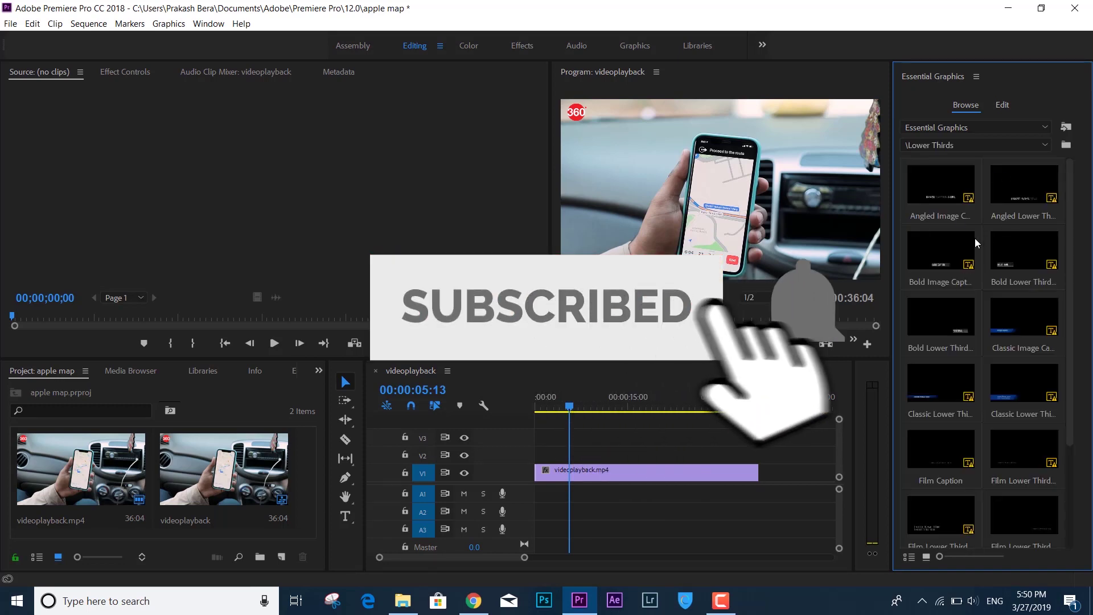